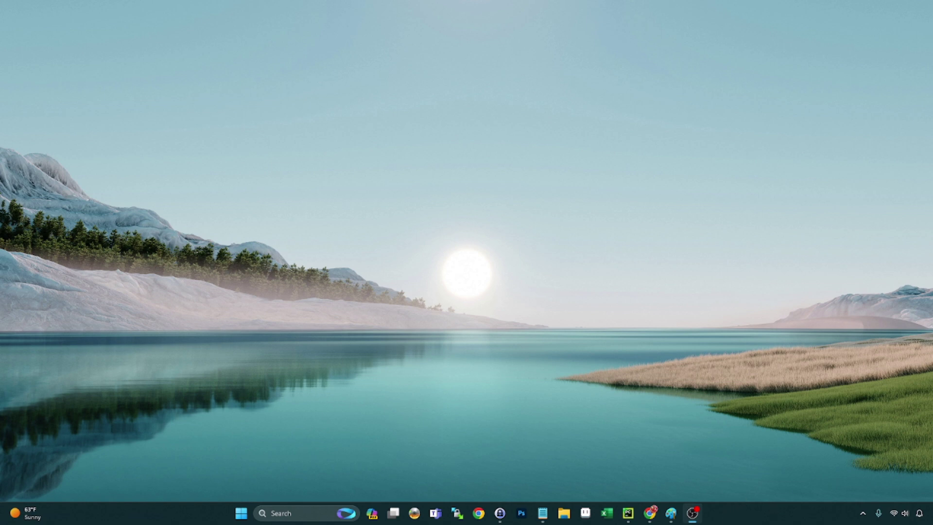
- Open Personalization > Taskbar from the taskbar menu and expand Taskbar behaviors to show all its options
right_click(758, 518)
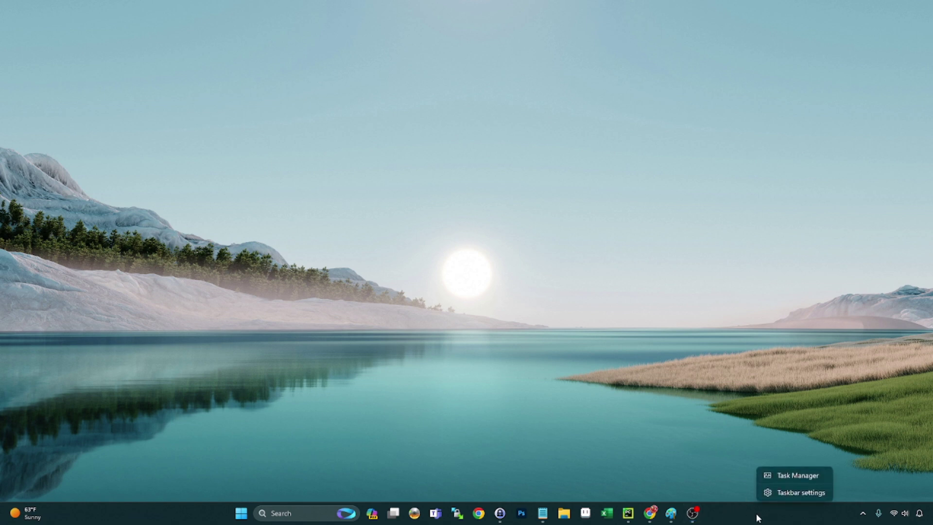
click(797, 493)
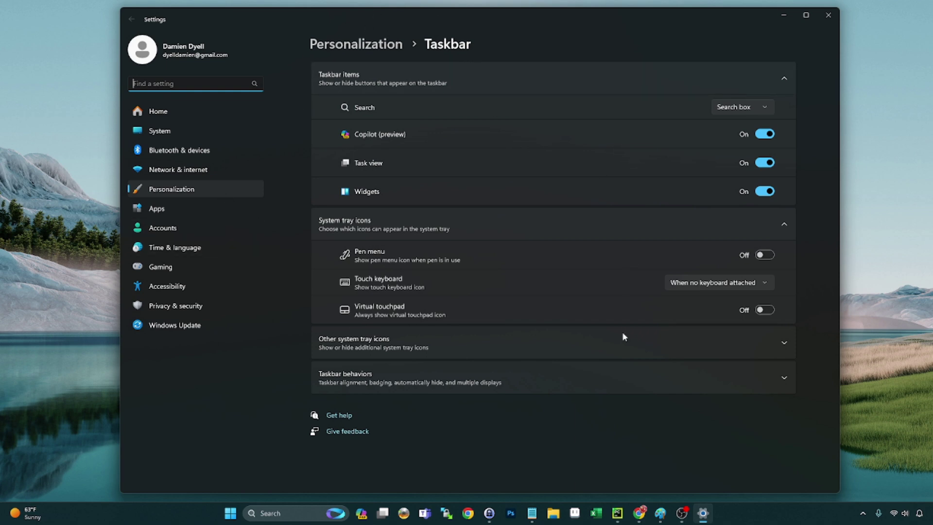
click(378, 376)
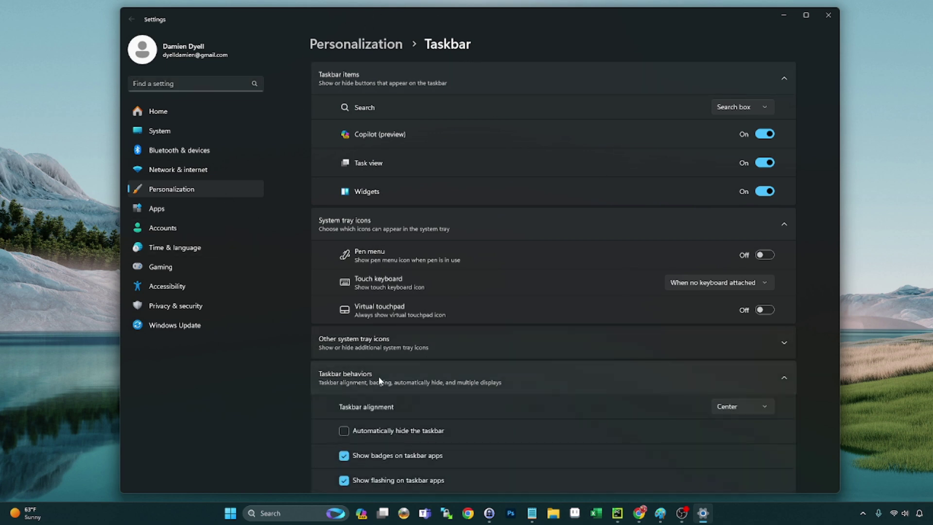
scroll(595, 380, down, 5)
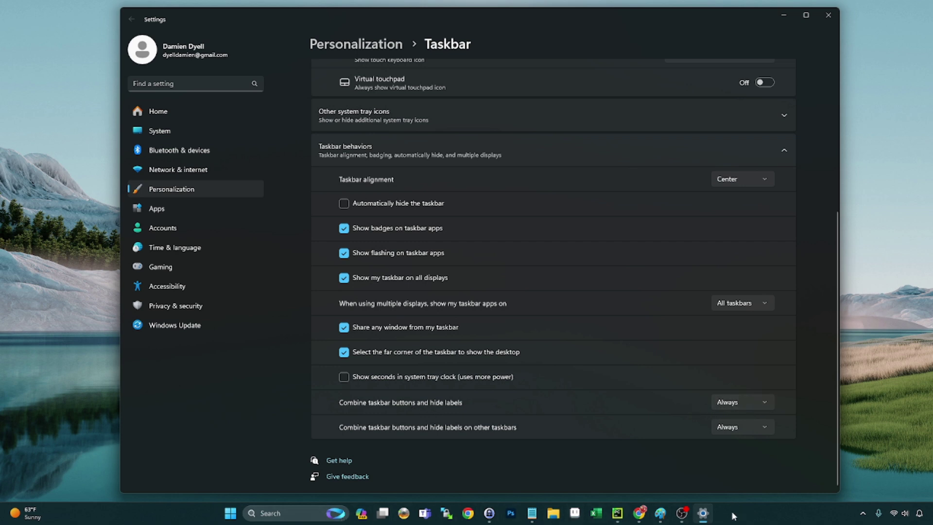
click(753, 406)
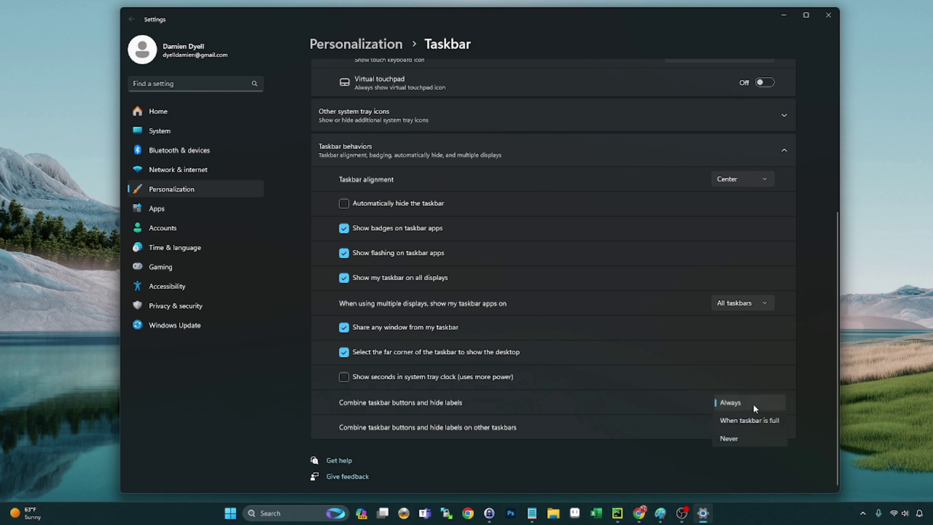
click(731, 440)
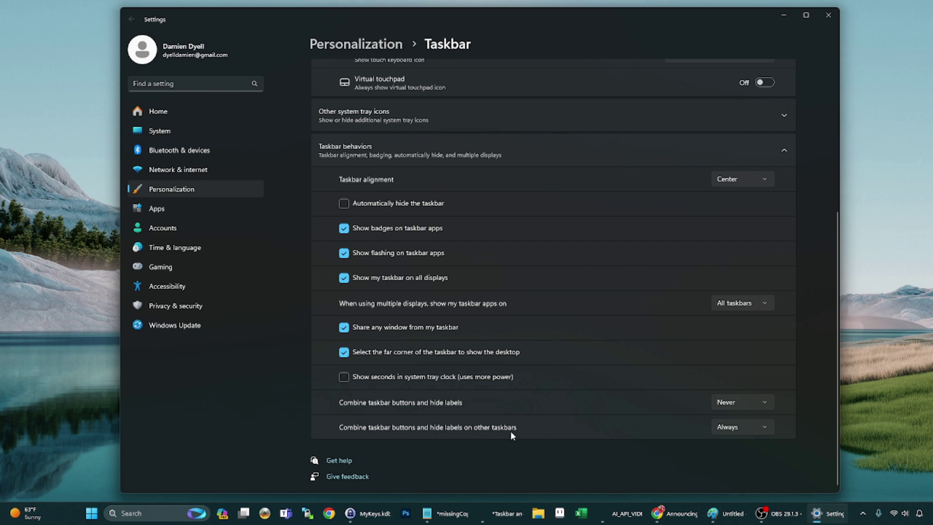
click(759, 404)
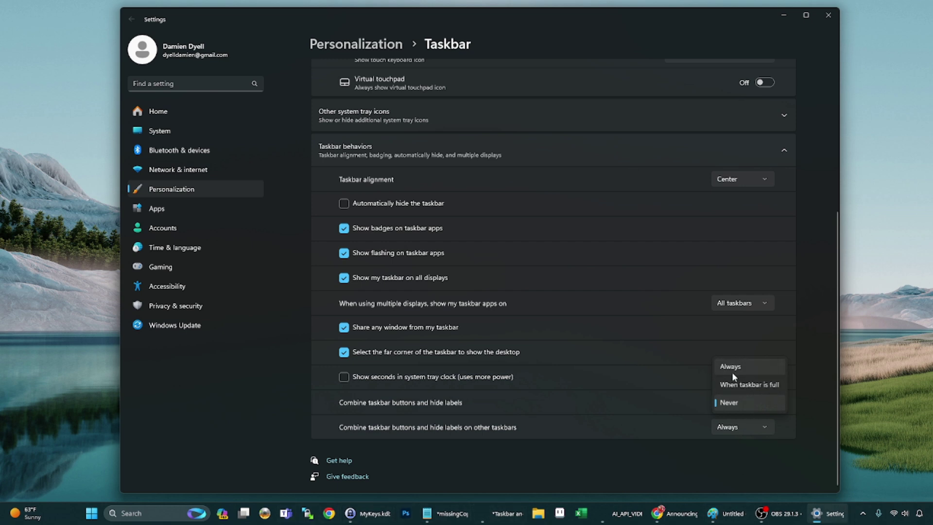
click(737, 404)
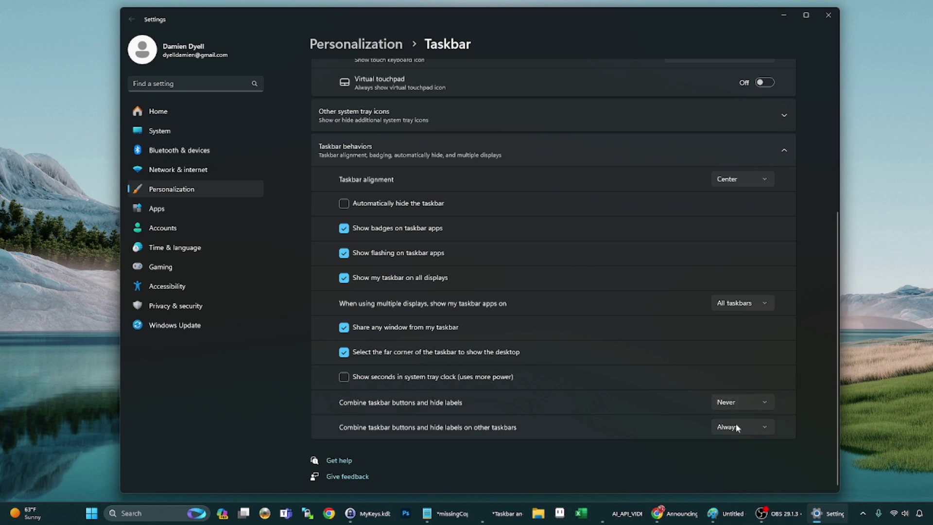
click(737, 427)
click(736, 462)
click(734, 401)
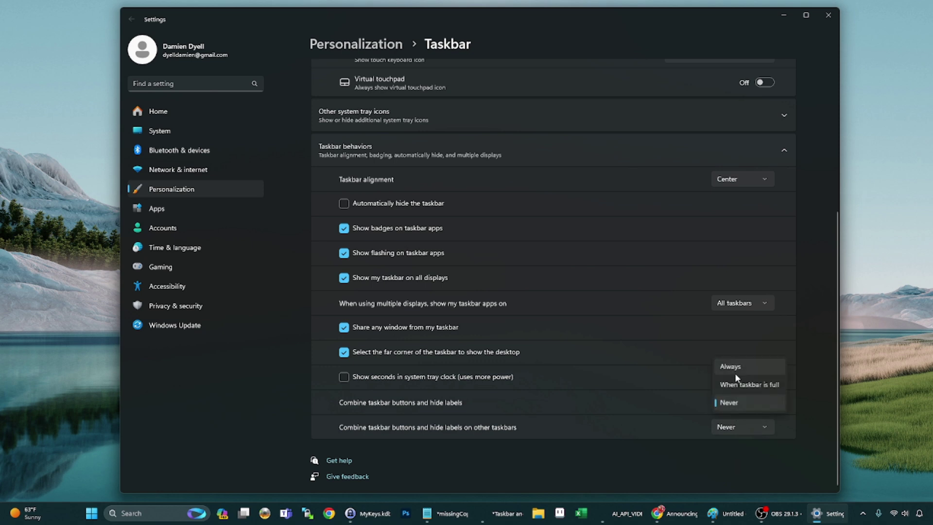
click(735, 371)
click(733, 423)
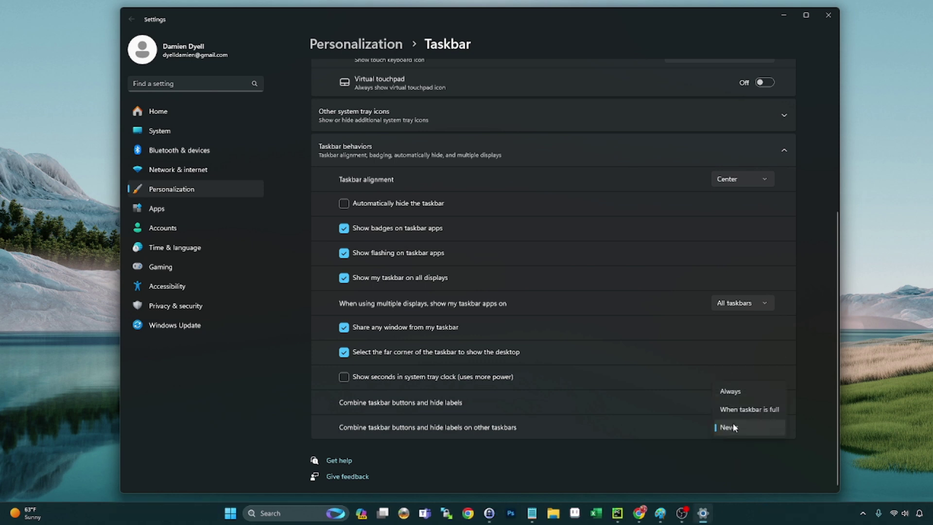
click(735, 393)
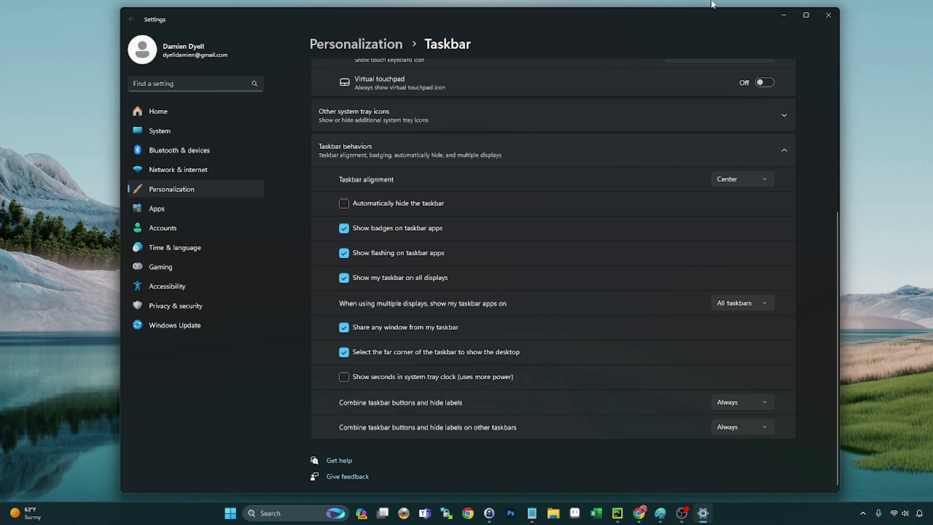
drag(677, 10, 671, 13)
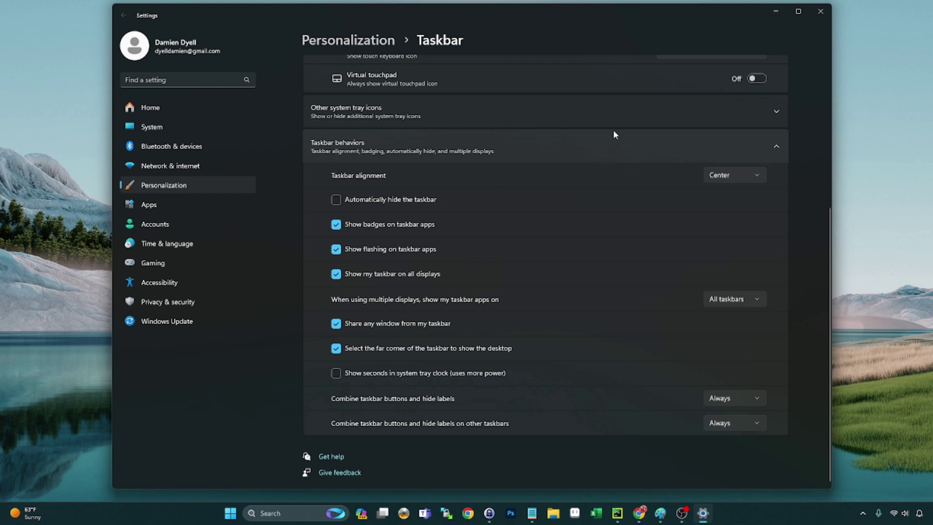
- Close Settings, launch Task Manager from the taskbar's right-click menu, then close it
click(821, 11)
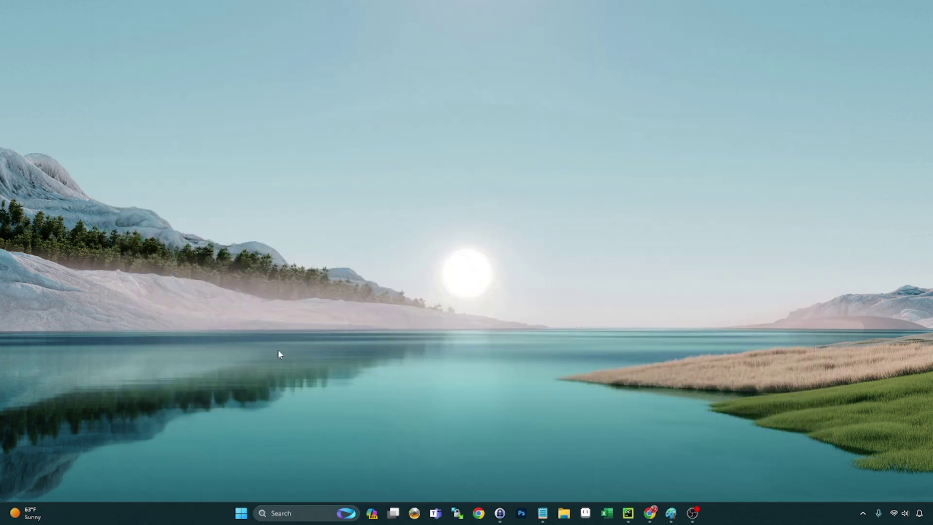
right_click(757, 517)
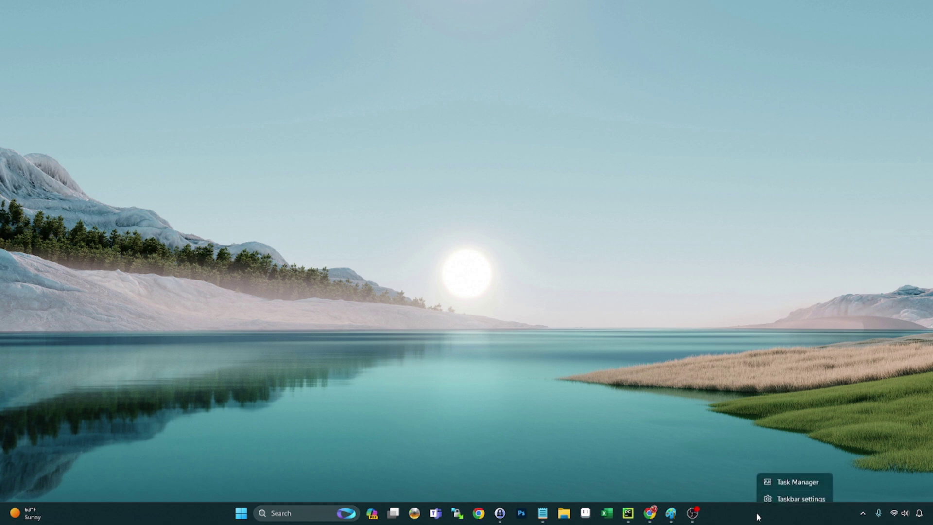
click(782, 479)
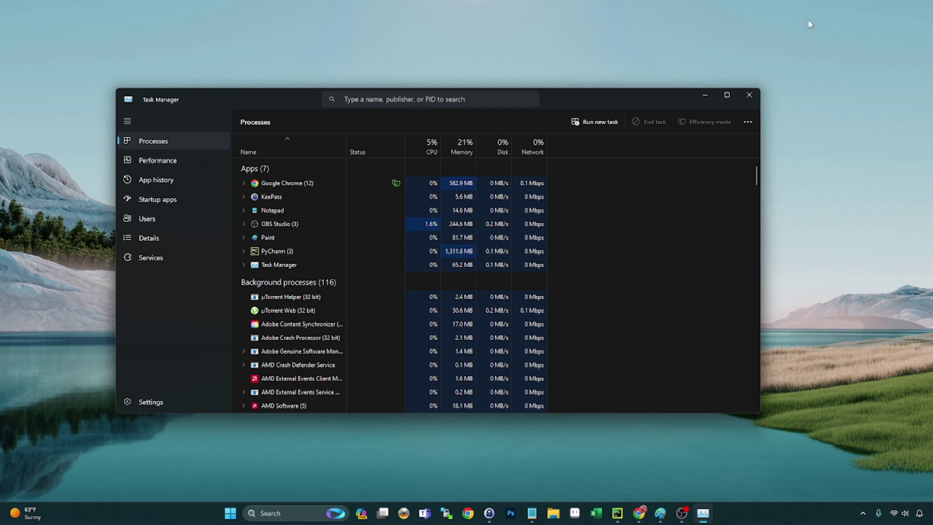
click(749, 95)
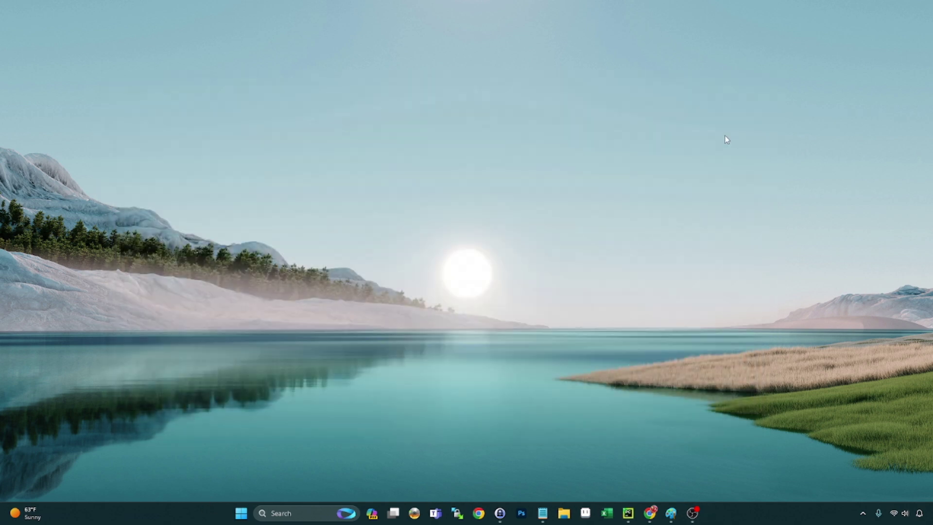
- Launch Task Manager with the taskmgr command, close it, then reopen it from the taskbar menu
text(task)
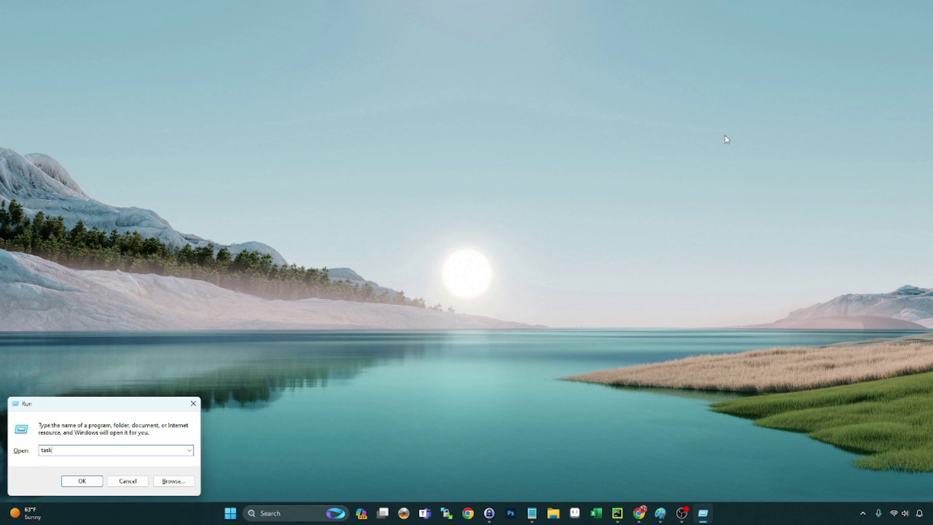
text(mgr)
key(Return)
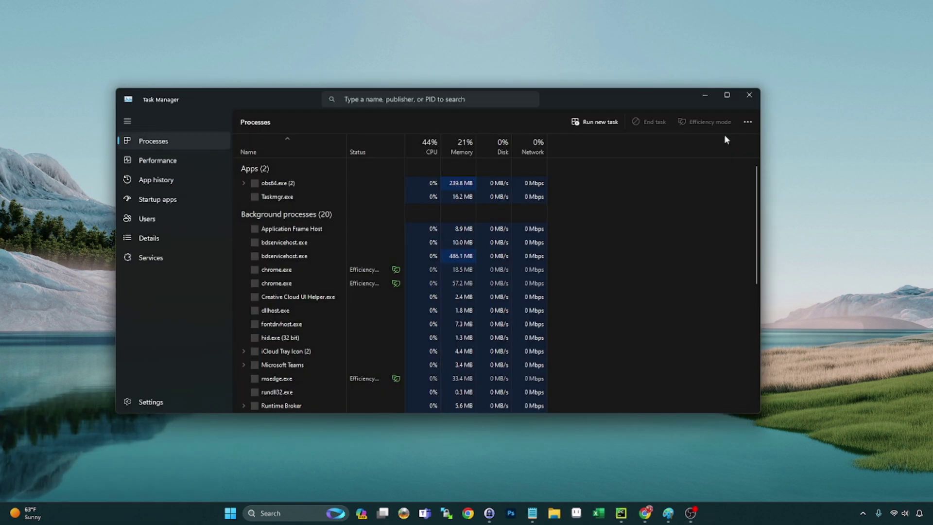
click(749, 96)
right_click(768, 507)
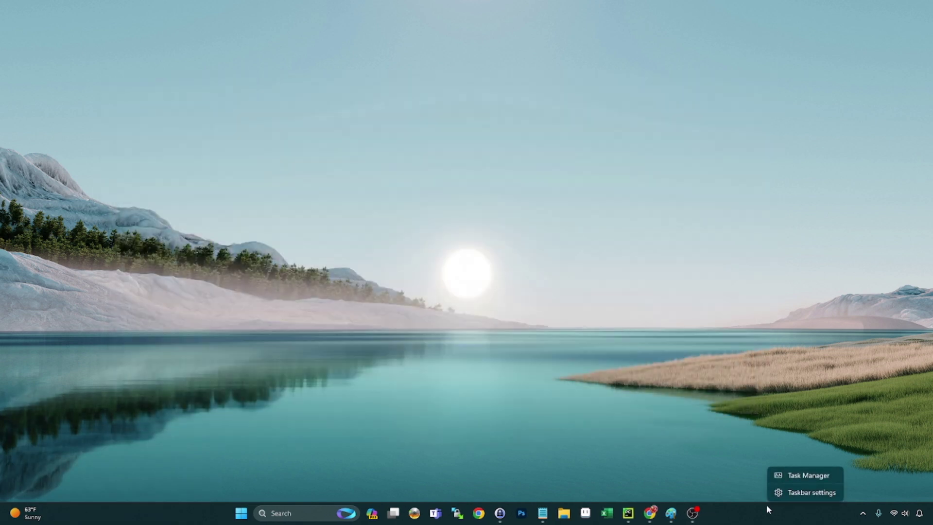
click(795, 476)
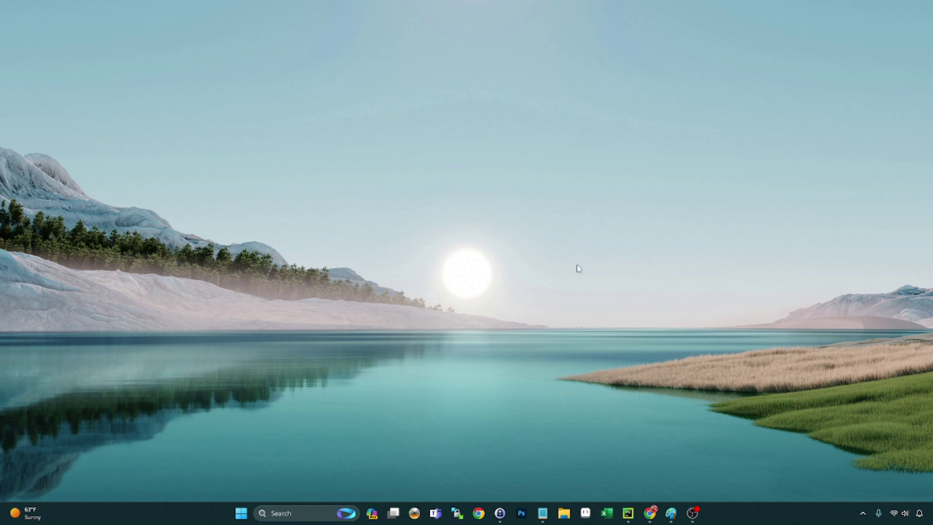
- In Date & time settings, switch 'Show time and date in the System tray' On, then Off
right_click(928, 514)
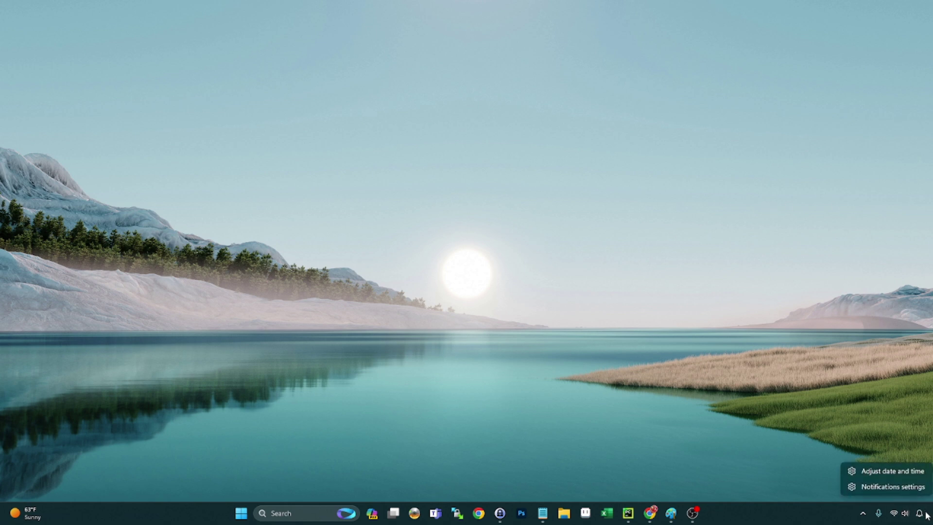
click(889, 473)
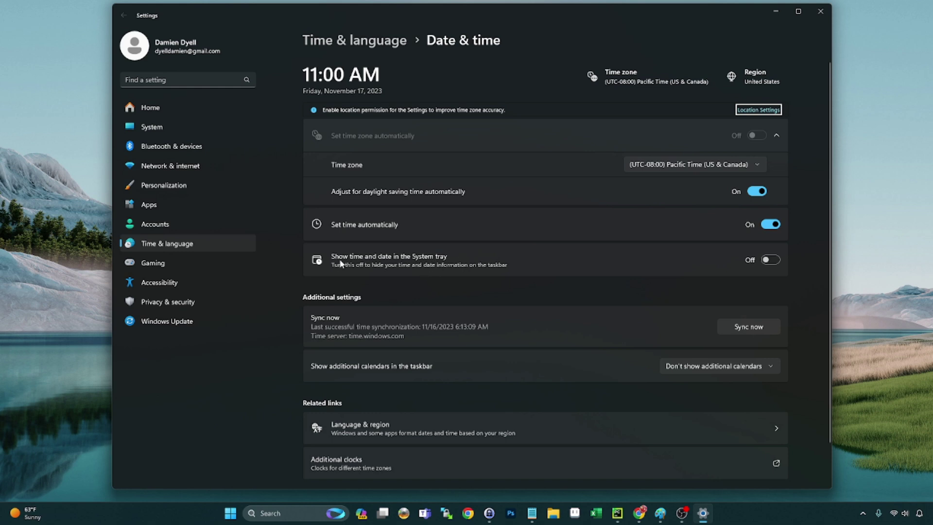
click(775, 261)
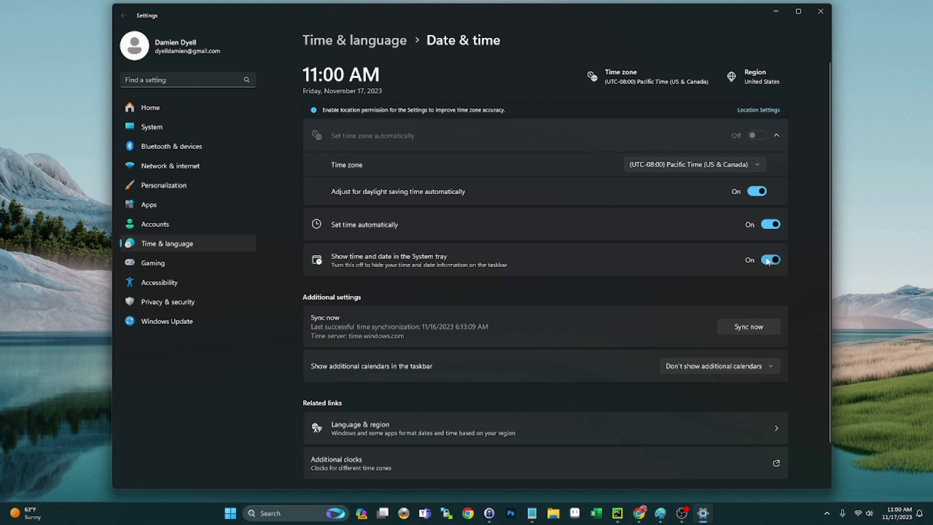
click(769, 261)
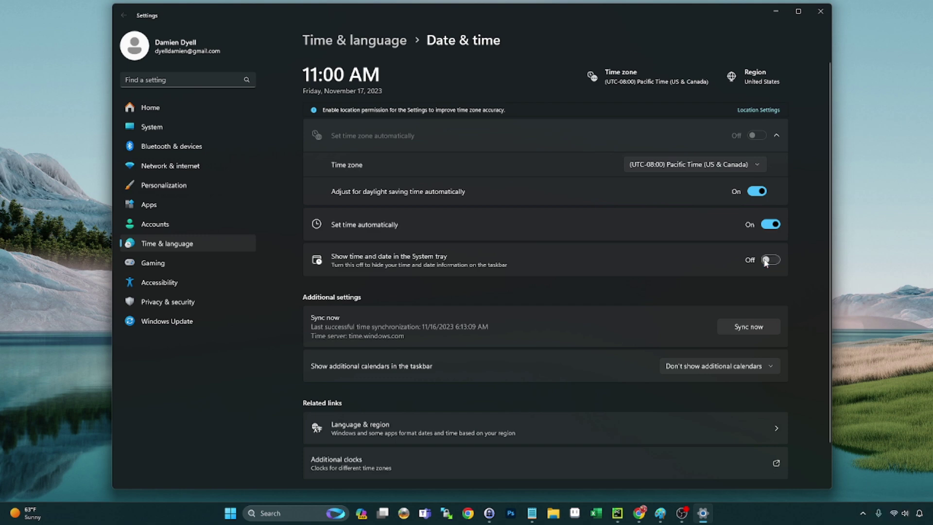
click(815, 13)
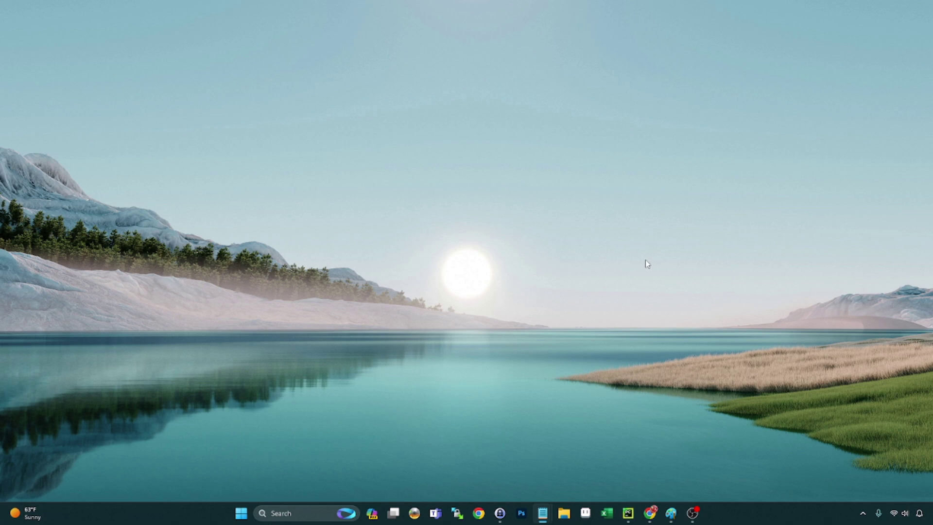
click(239, 520)
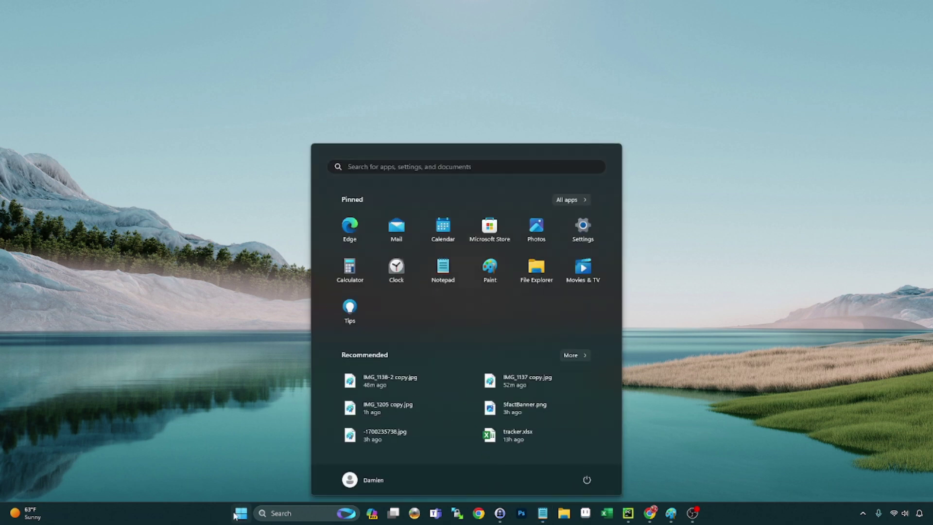
click(575, 201)
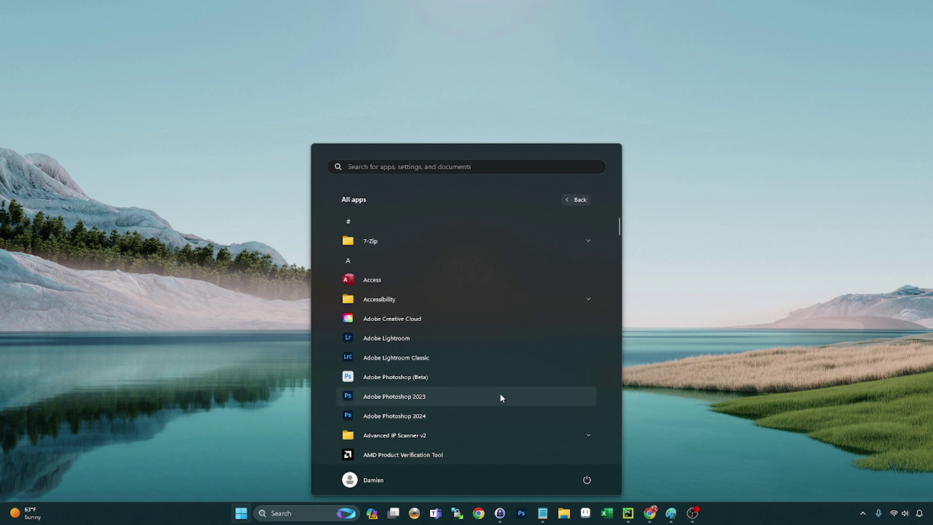
scroll(489, 360, down, 3)
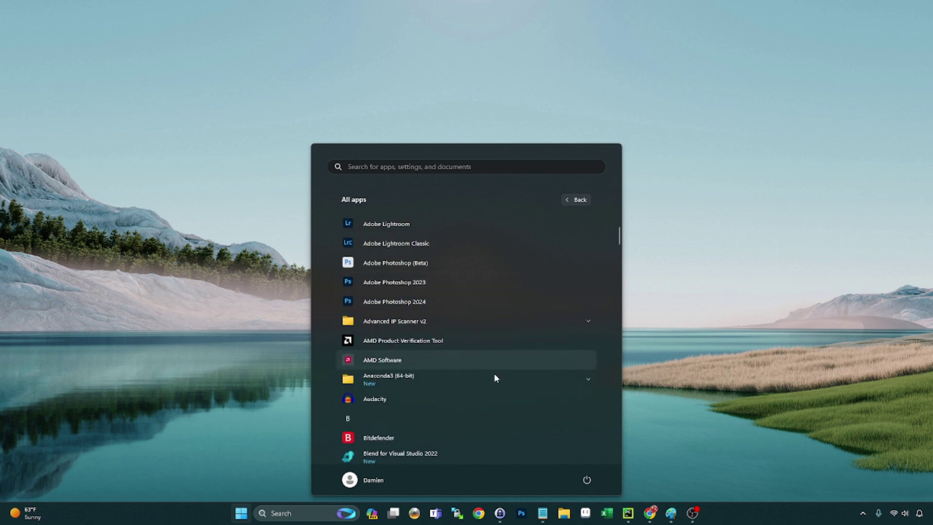
scroll(495, 376, down, 2)
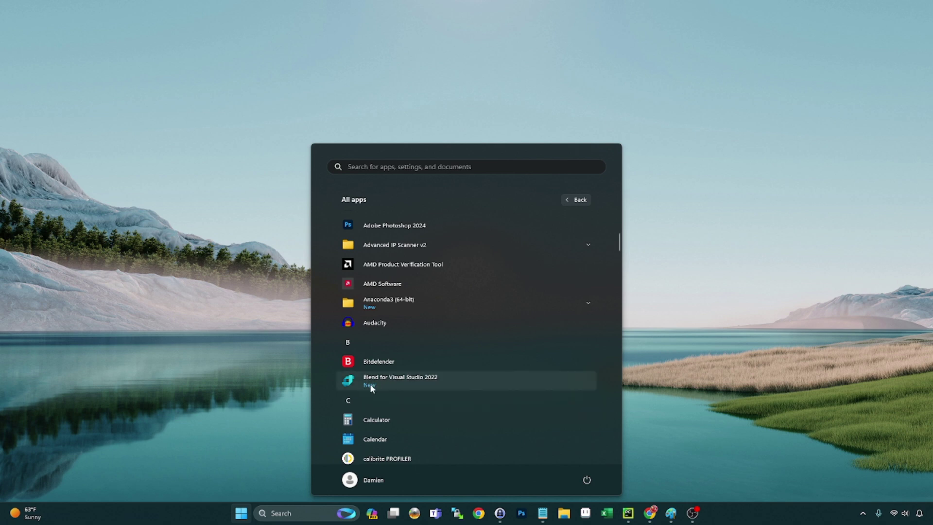
scroll(456, 375, down, 10)
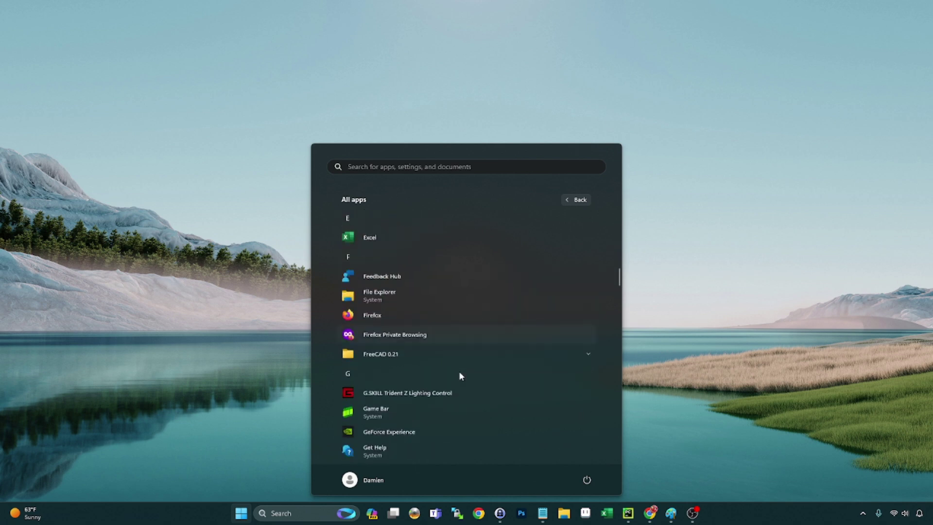
scroll(459, 374, down, 7)
scroll(460, 372, up, 1)
scroll(460, 372, up, 2)
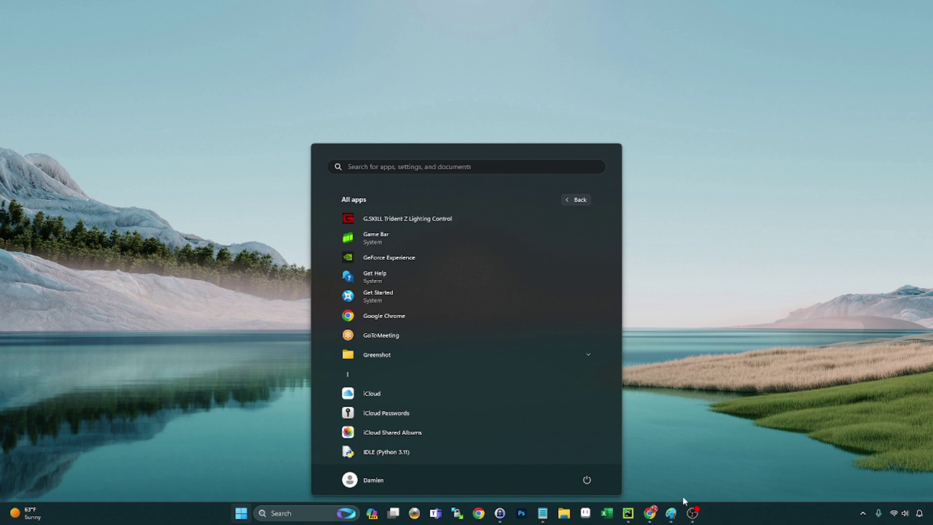
click(789, 303)
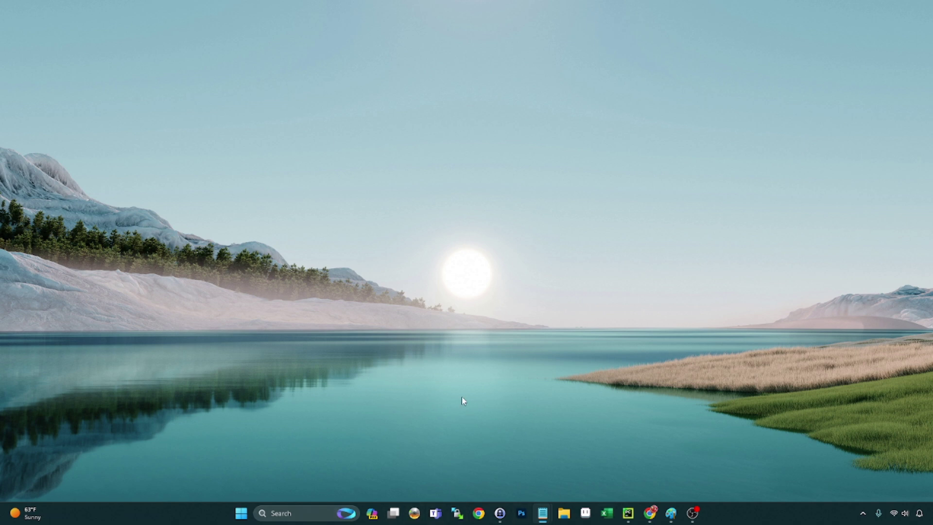
click(436, 516)
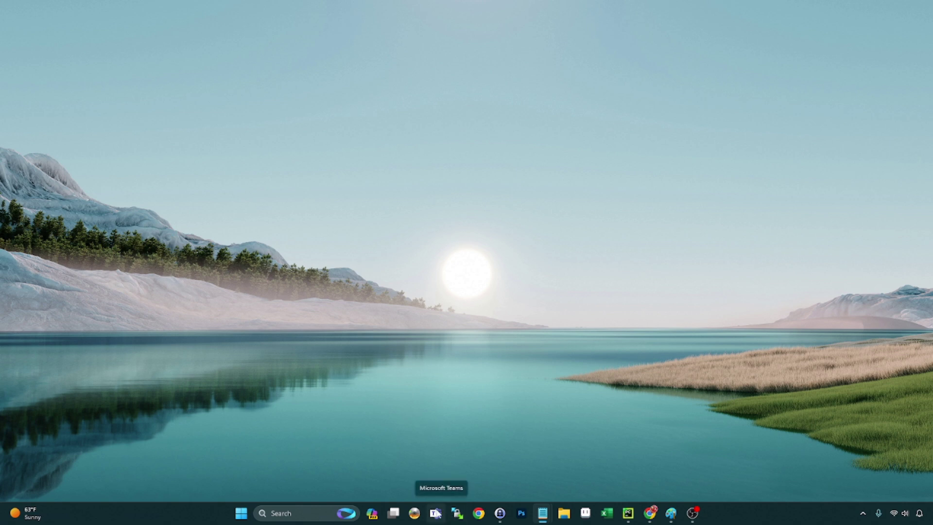